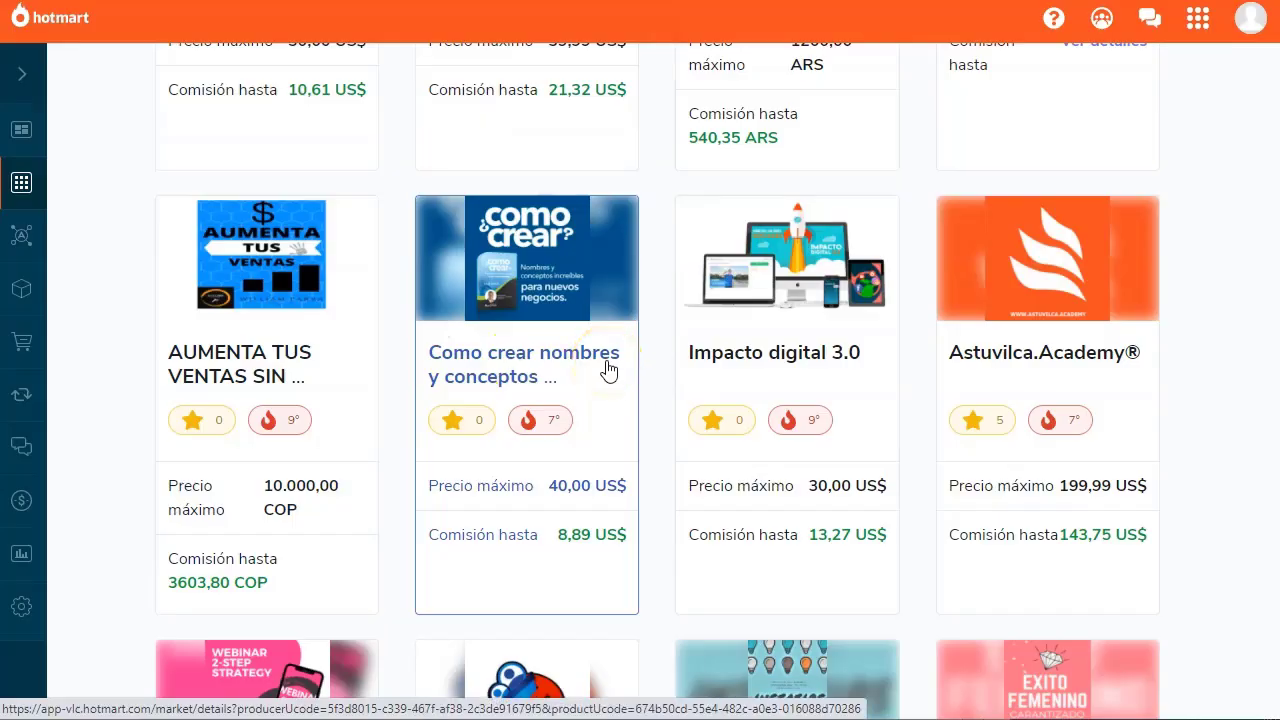
Open the Impacto digital 3.0 product in the affiliate marketplace and join it as an affiliate.
left_click(740, 349)
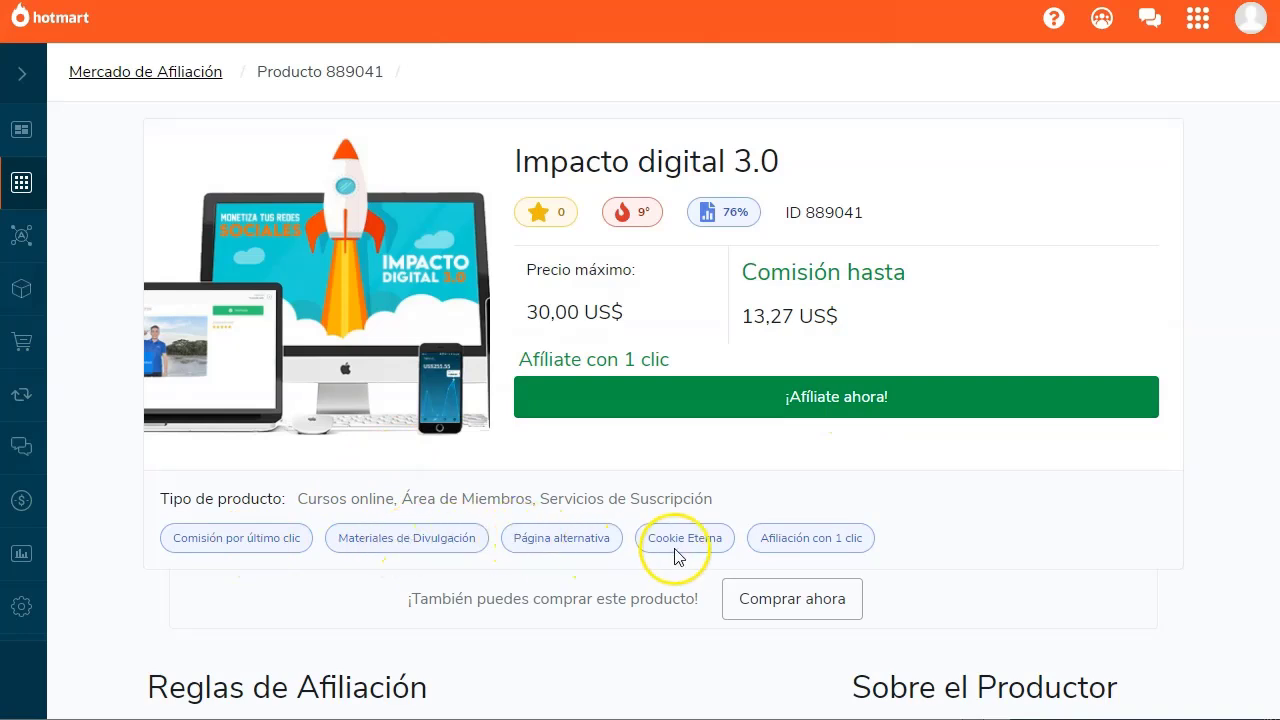
left_click(861, 392)
left_click(718, 480)
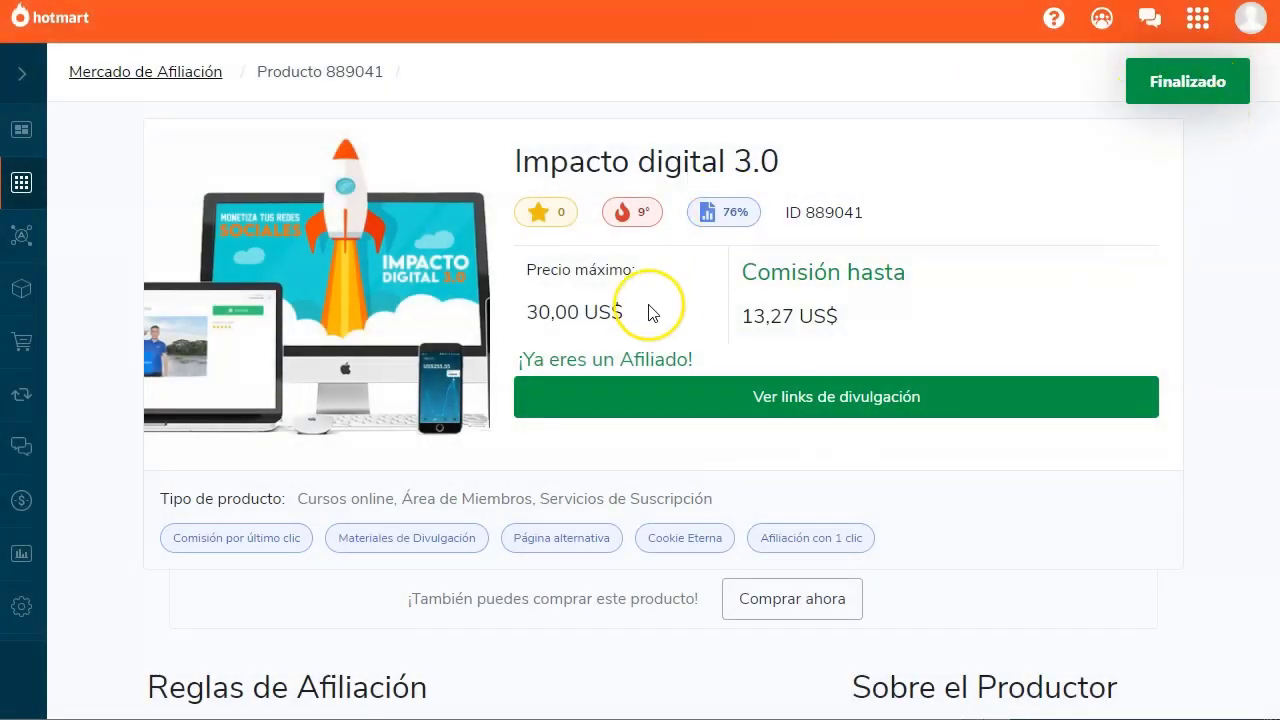
scroll(454, 335, "down", 2)
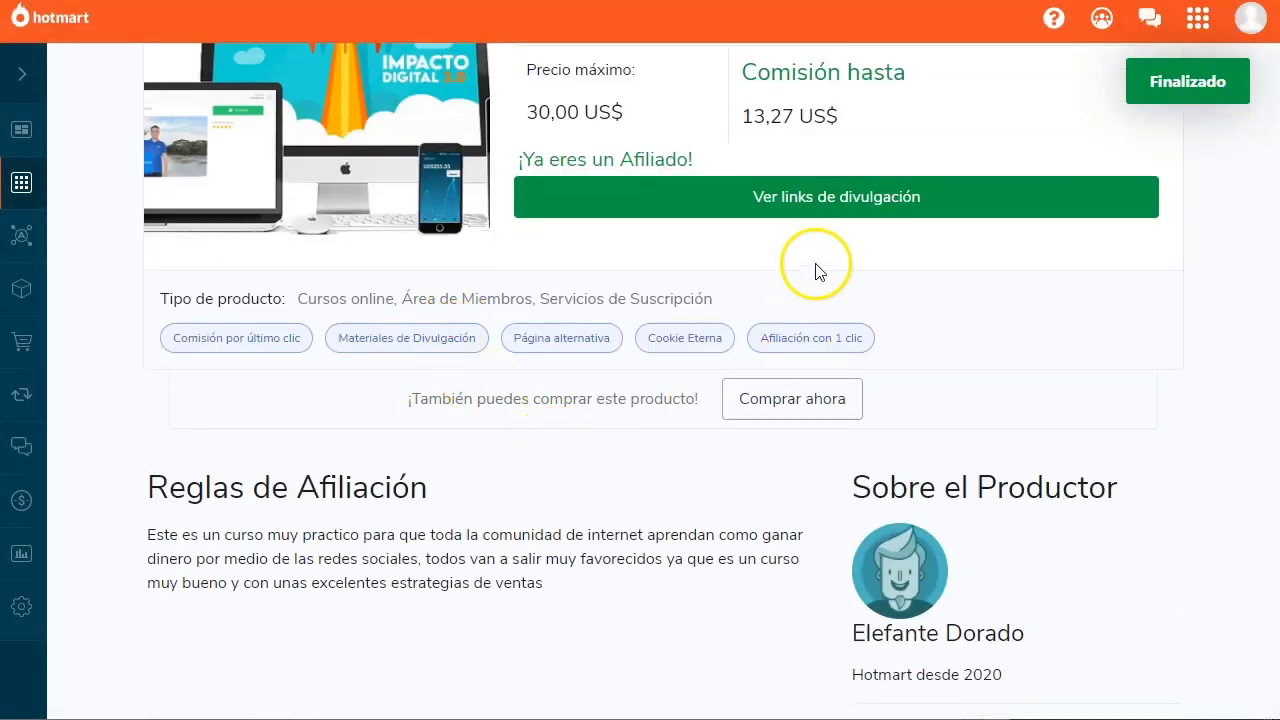
scroll(900, 366, "up", 2)
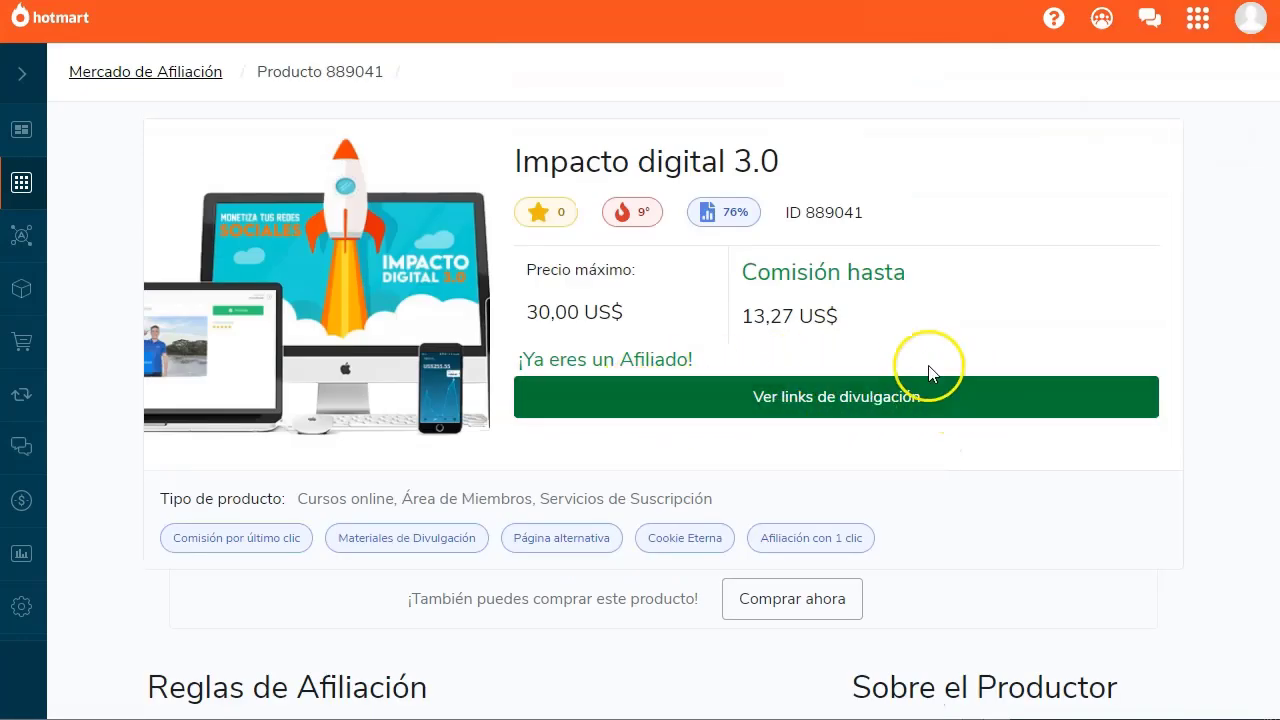
Open the promotion links of Impacto digital 3.0 and copy the HotLink for its external product page.
left_click(828, 398)
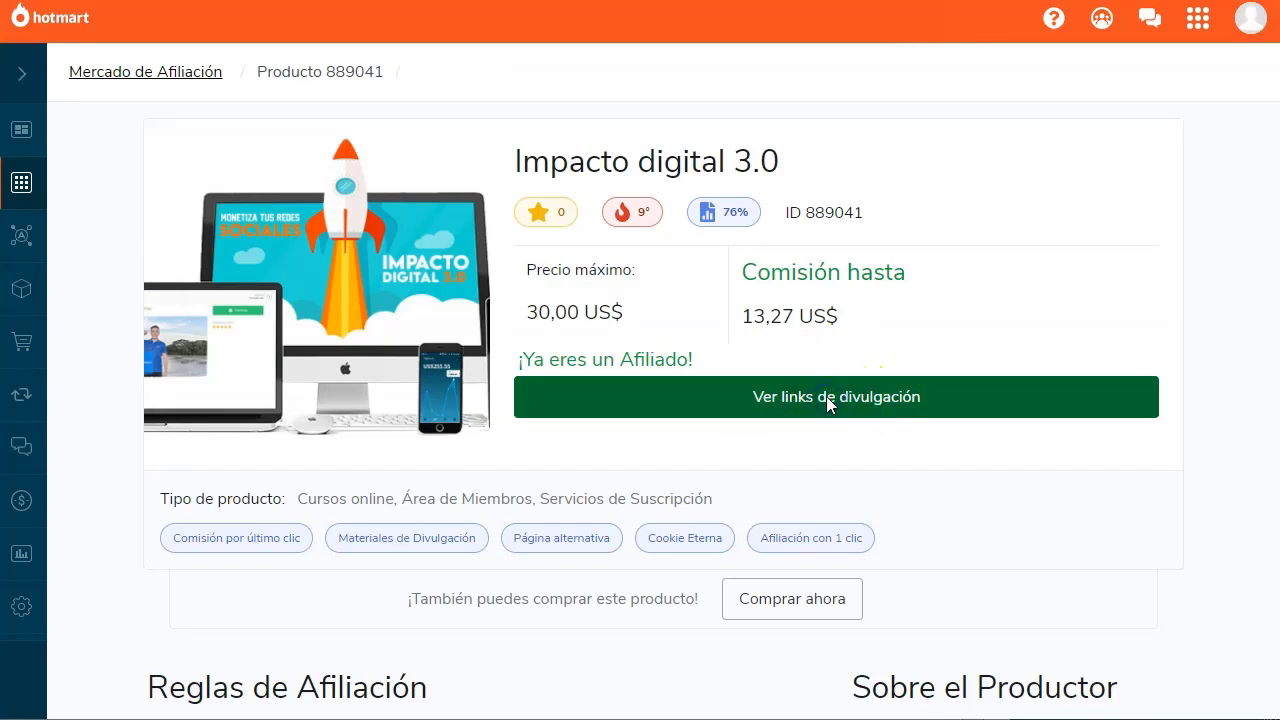
left_click_drag(429, 357, 94, 357)
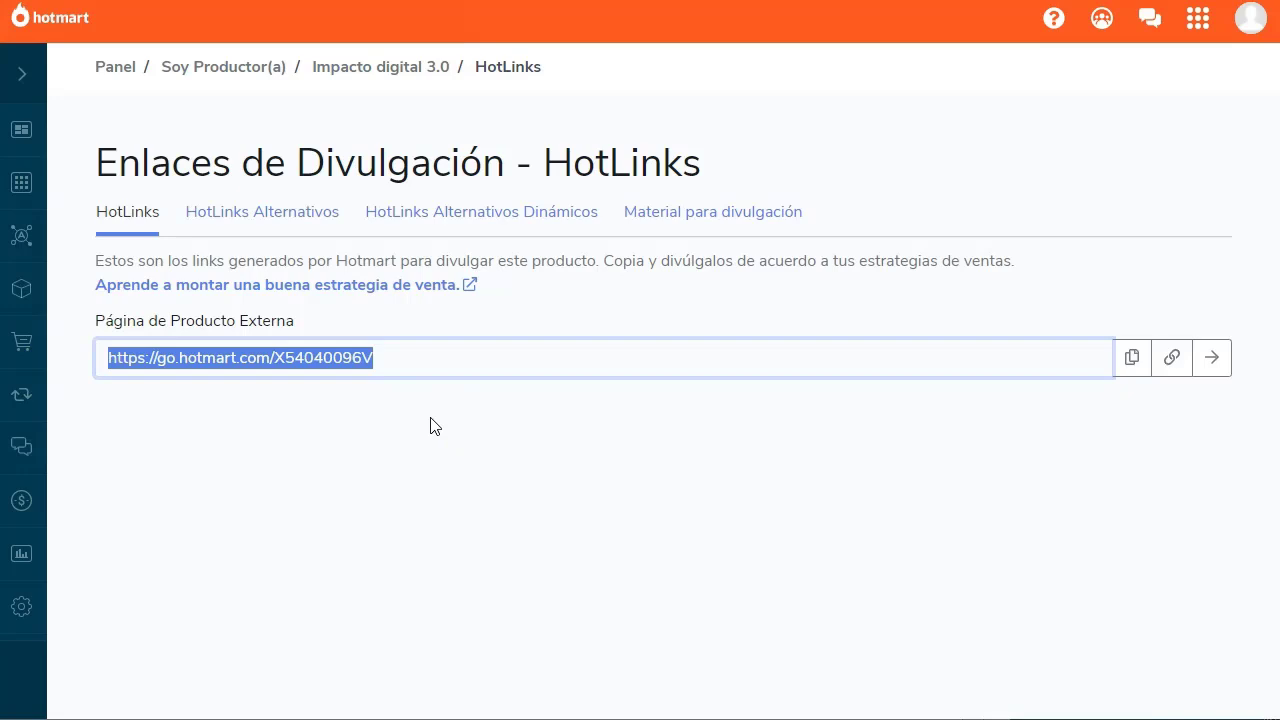
left_click(1132, 358)
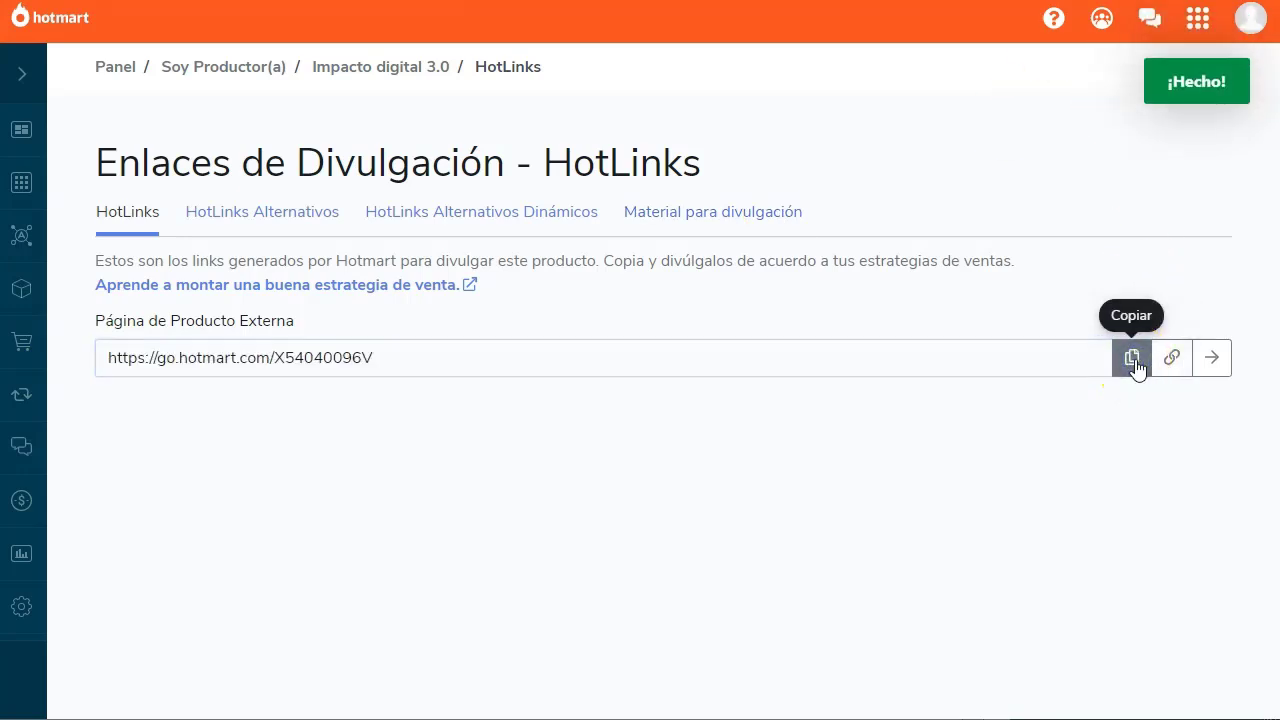
Open a new incognito window and load the copied affiliate link in it.
key("alt+f")
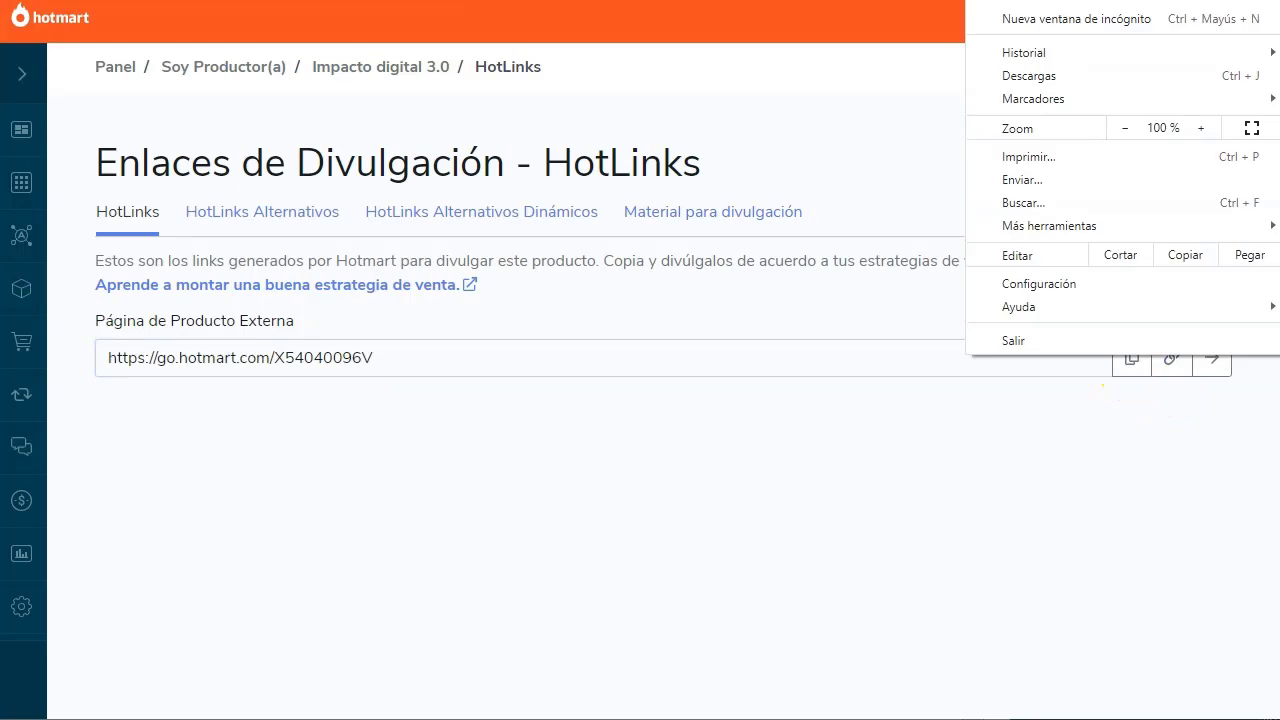
left_click(397, 239)
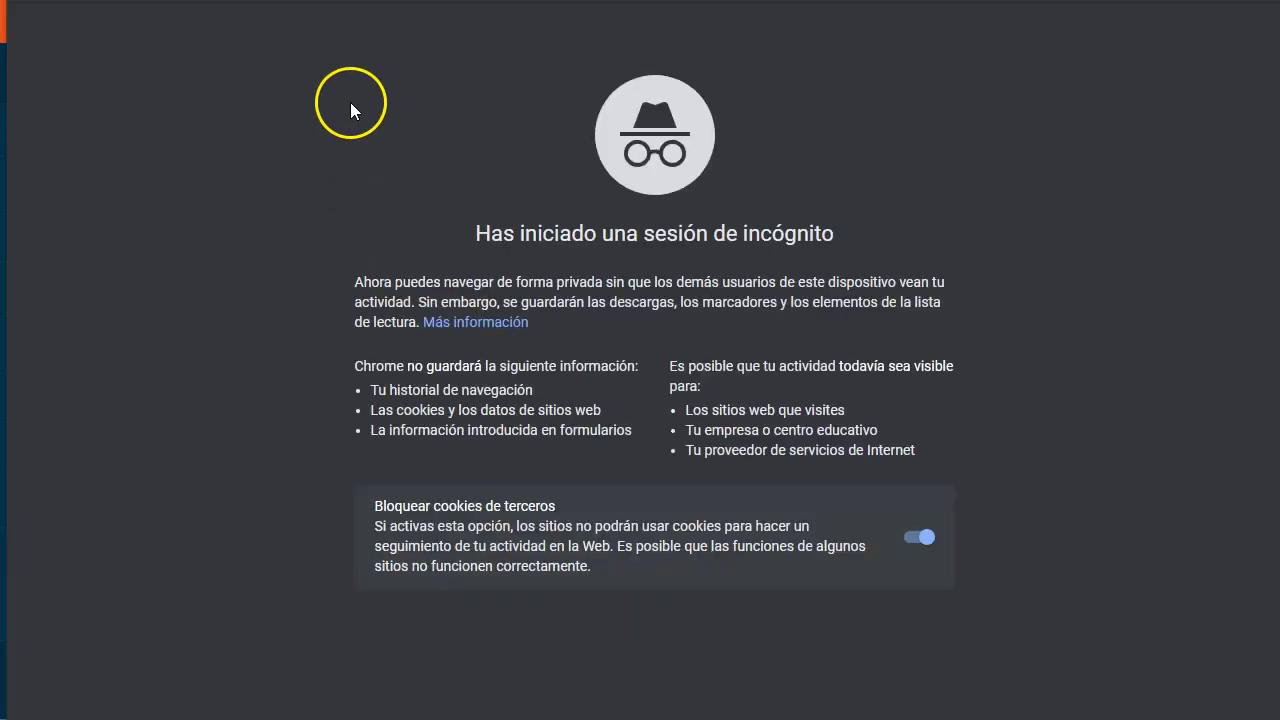
right_click(524, 1)
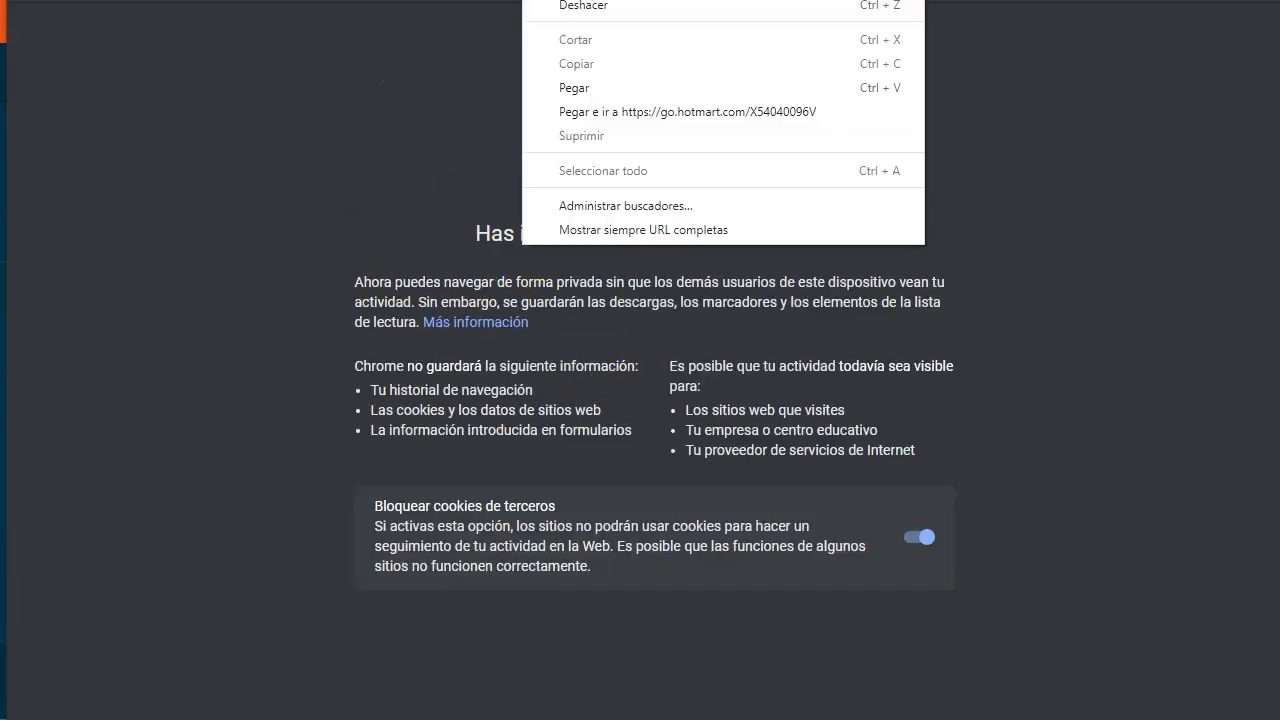
left_click(661, 110)
Look through the ApuestaparaTriunfar sales page, from the presentation video down past the course duration and modules.
left_click(17, 343)
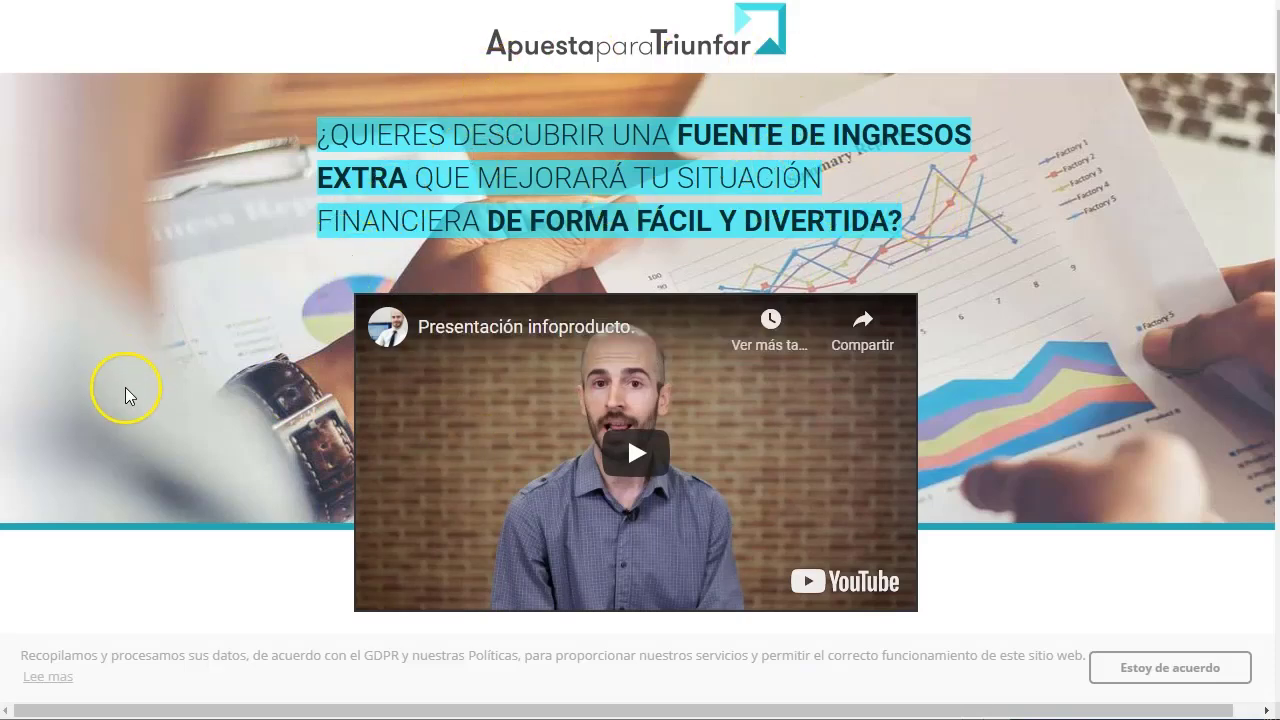
scroll(150, 460, "down", 3)
scroll(155, 482, "down", 18)
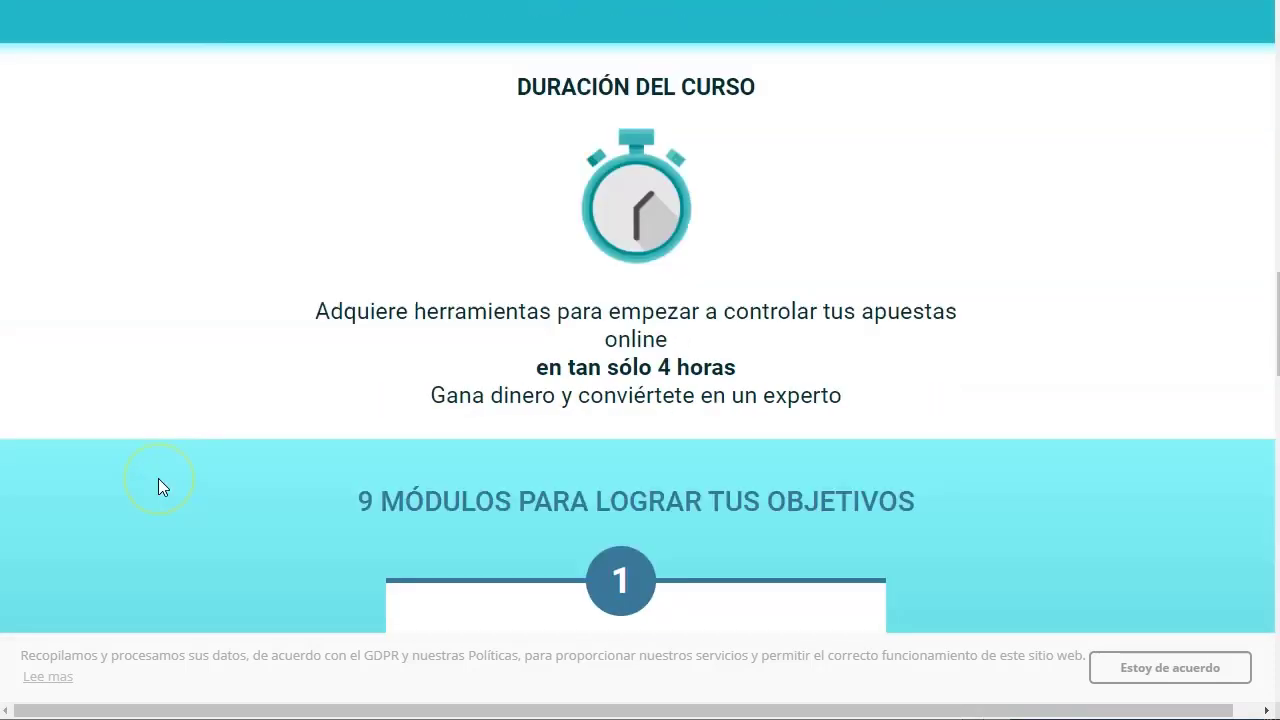
scroll(158, 478, "down", 20)
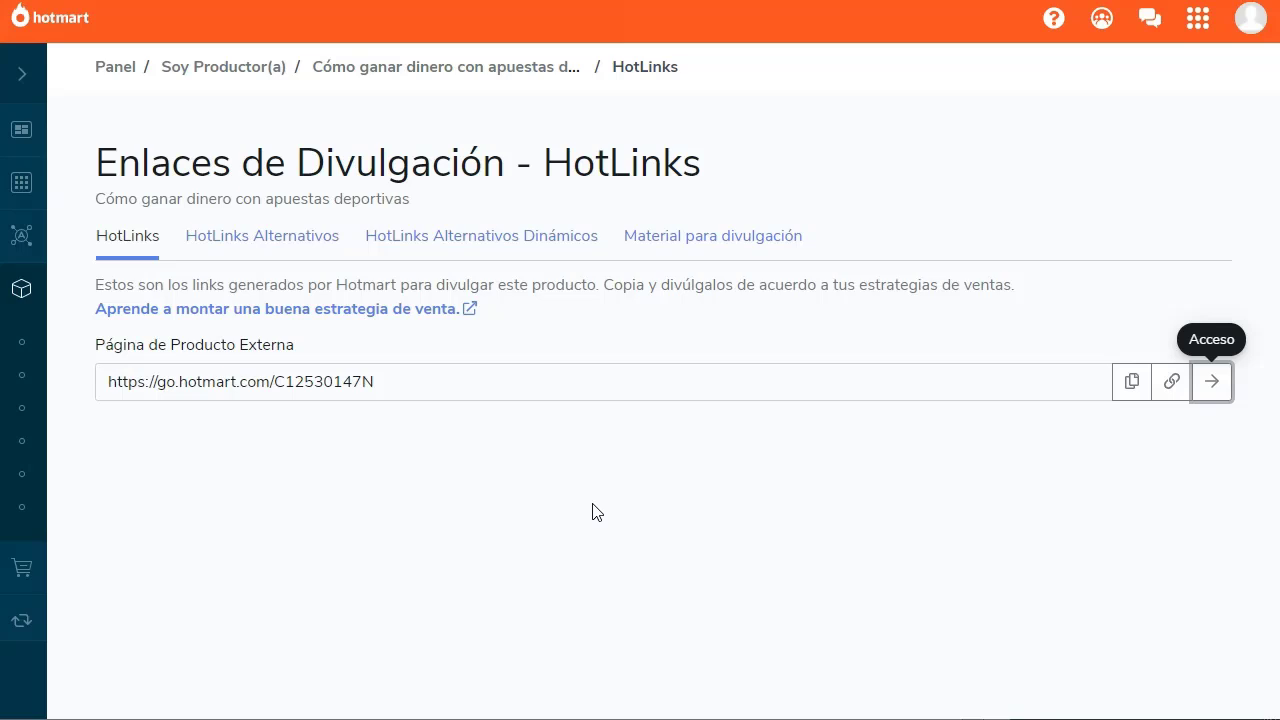
Go to the Mercado de Afiliación and compare prices and commissions from Recomendados down to Más recientes.
left_click(405, 383)
left_click(491, 71)
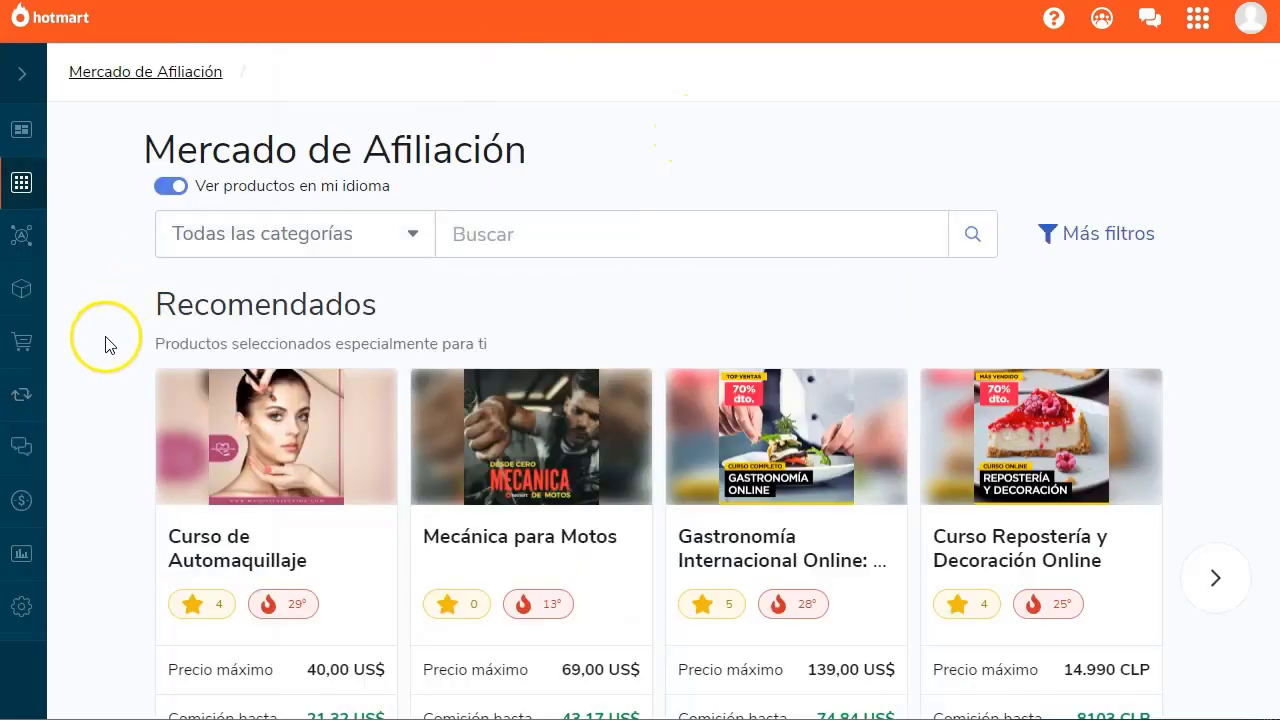
scroll(105, 345, "down", 3)
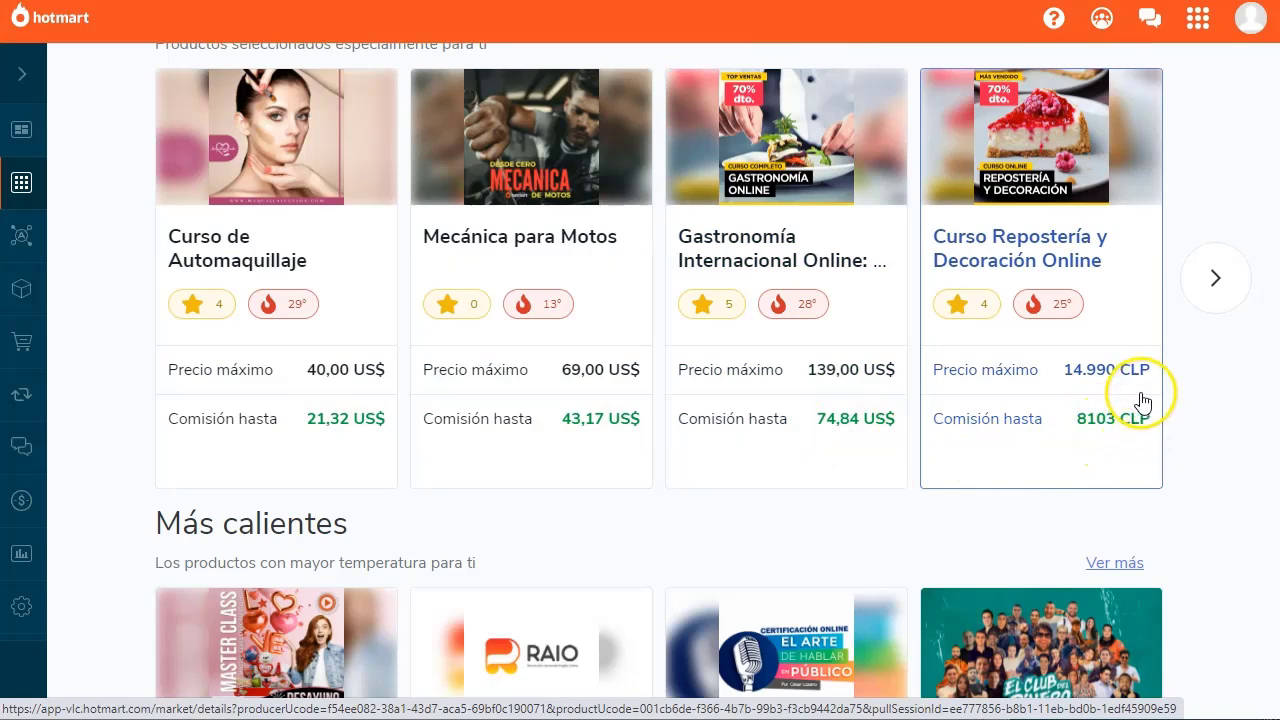
scroll(363, 405, "down", 6)
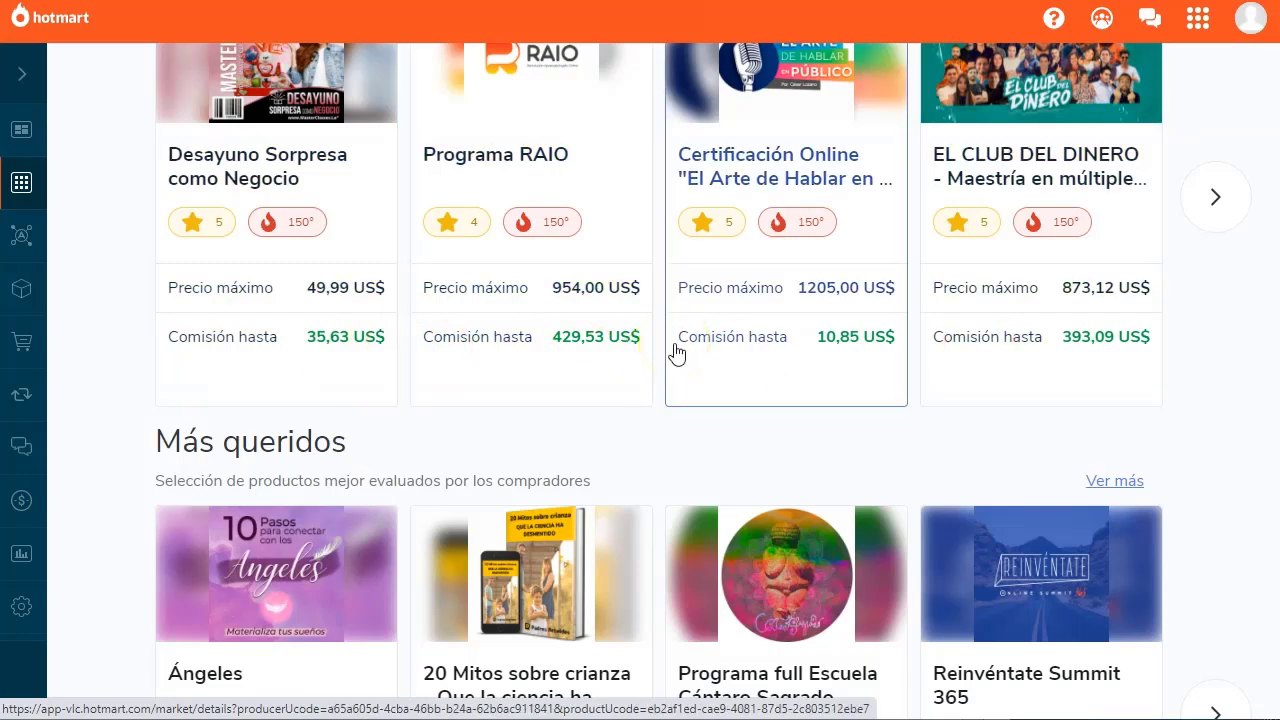
scroll(675, 352, "down", 4)
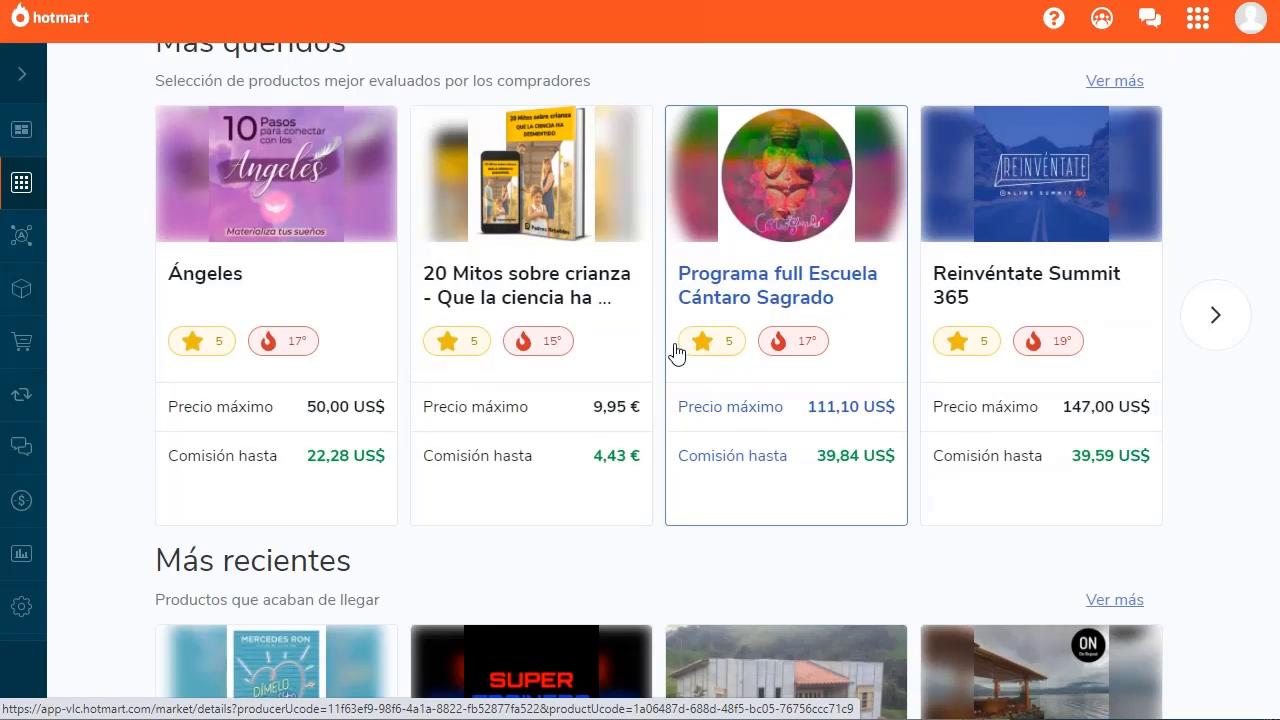
scroll(675, 352, "down", 1)
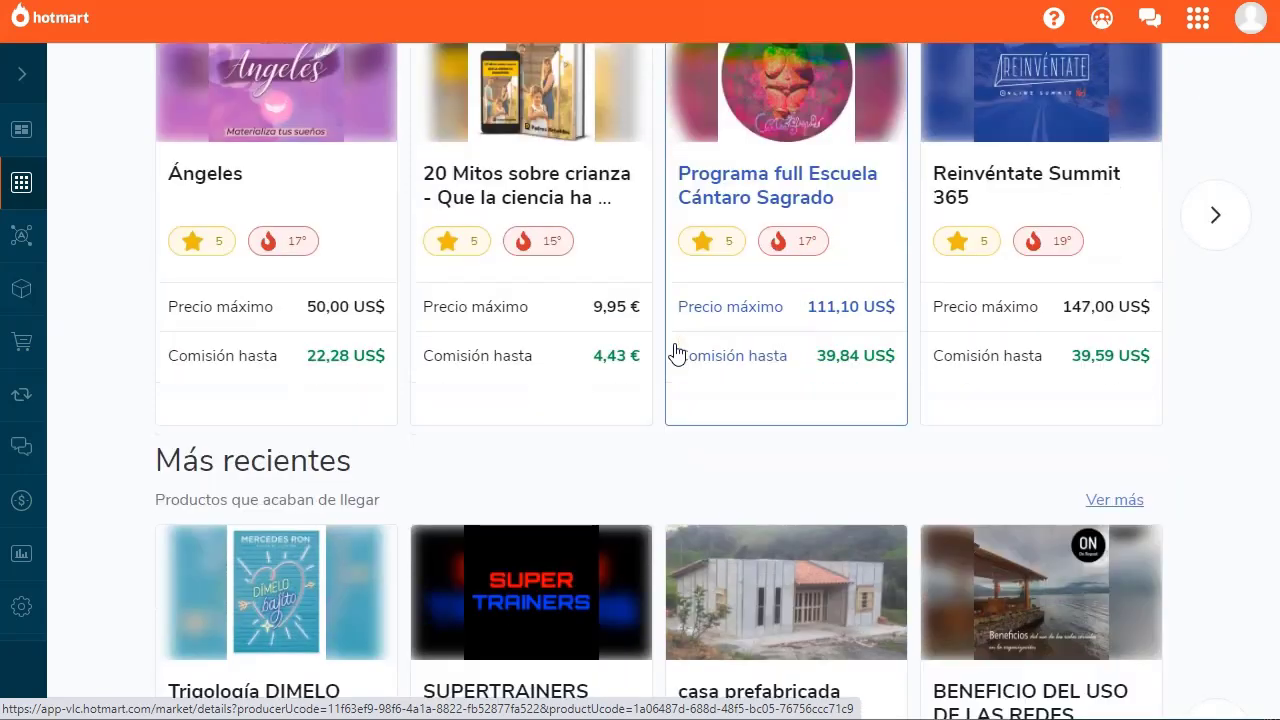
left_click(1105, 368)
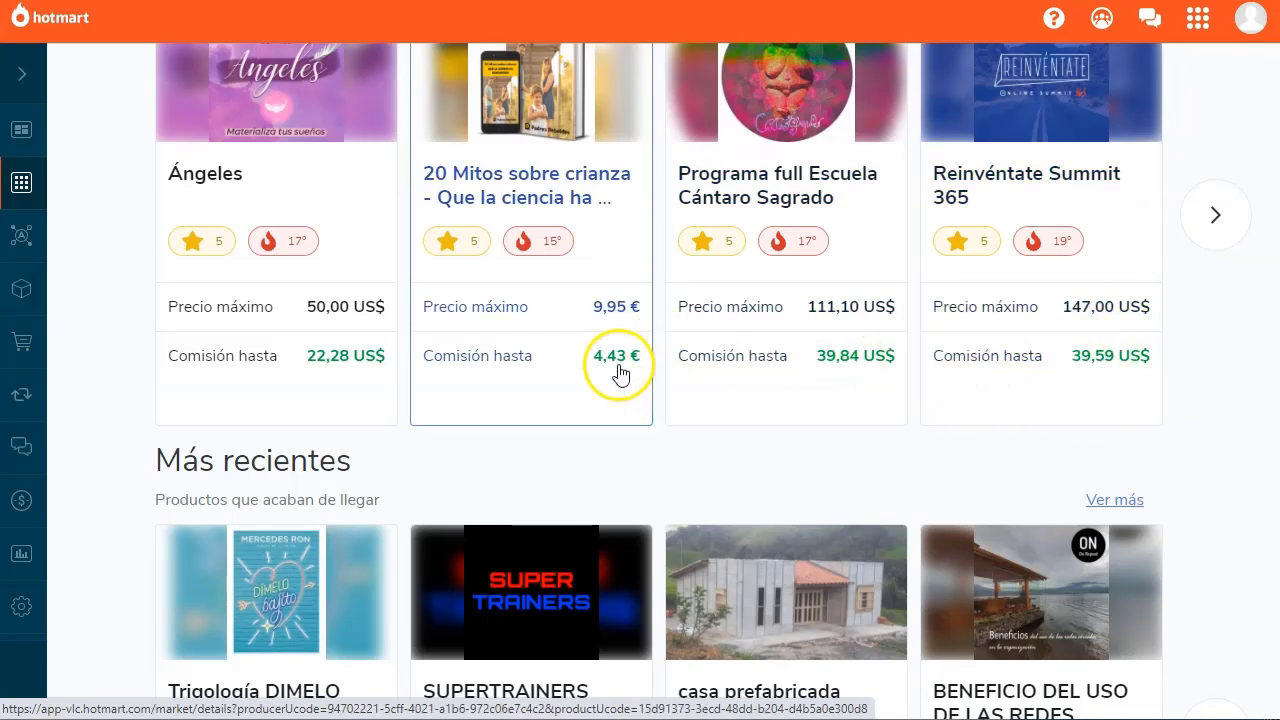
scroll(360, 372, "down", 3)
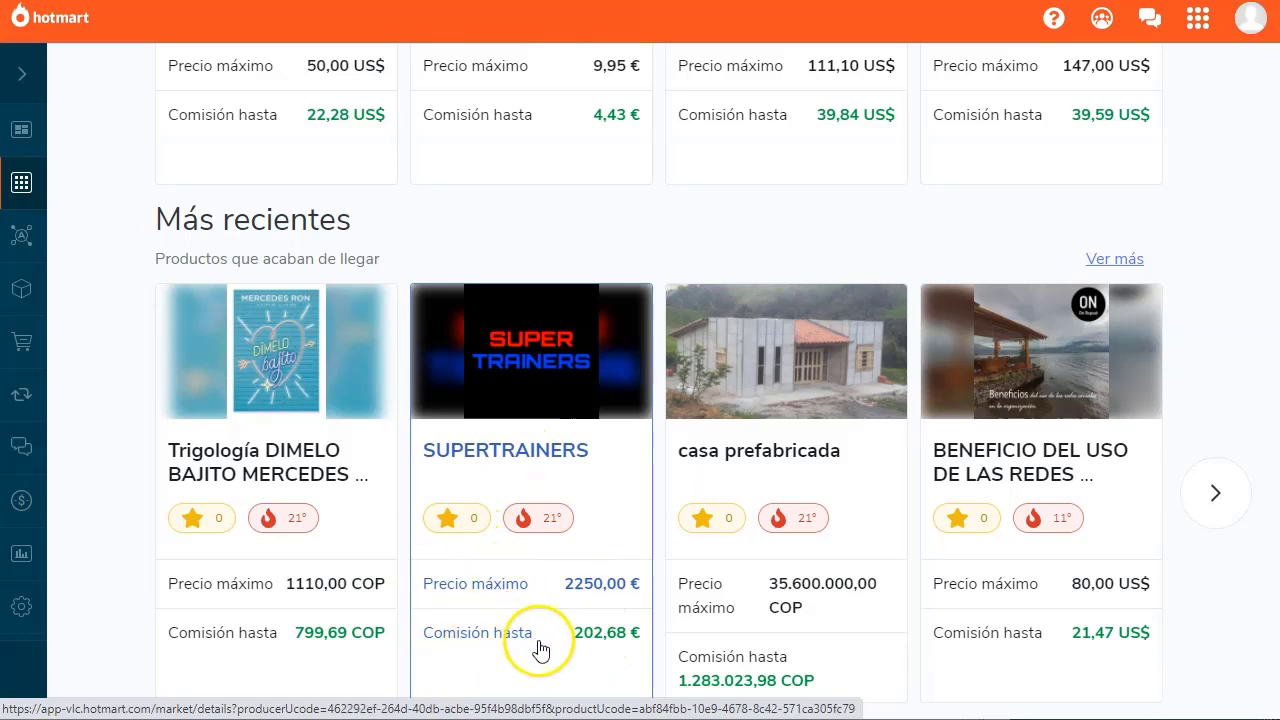
Review the Más queridos, Más calientes and Recomendados products again, back up to the marketplace search area.
scroll(886, 434, "up", 8)
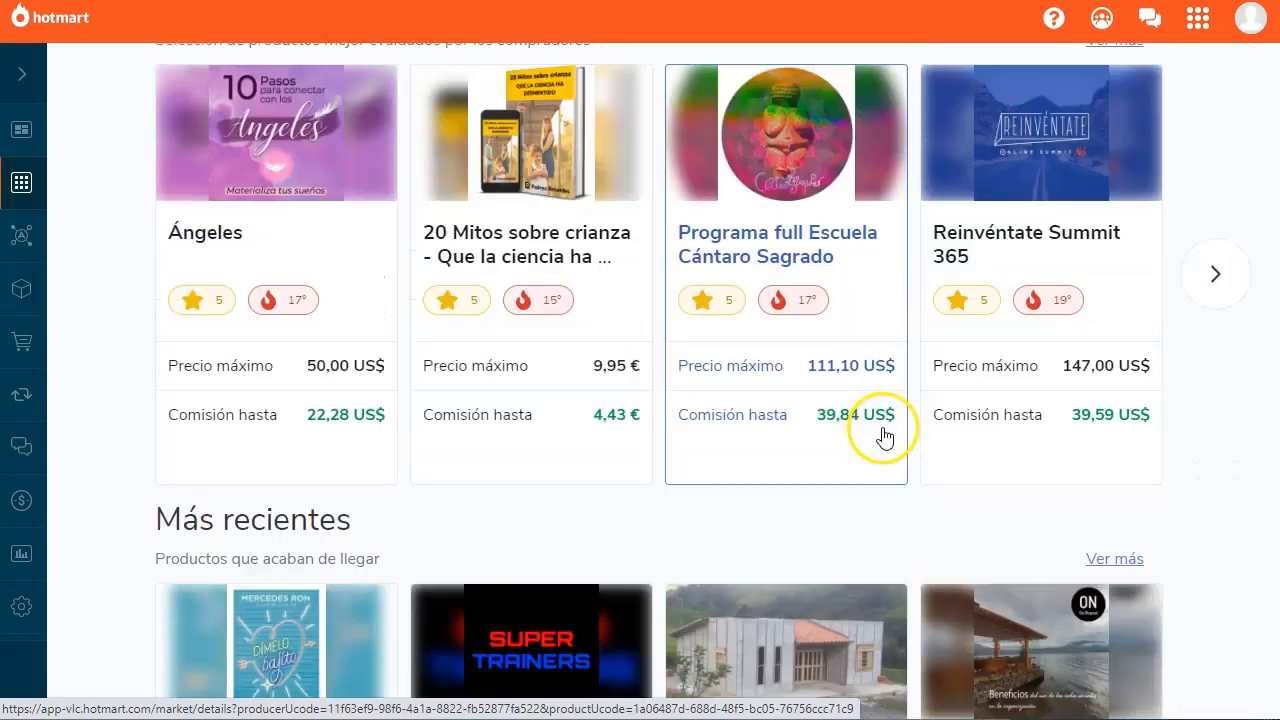
scroll(885, 436, "up", 3)
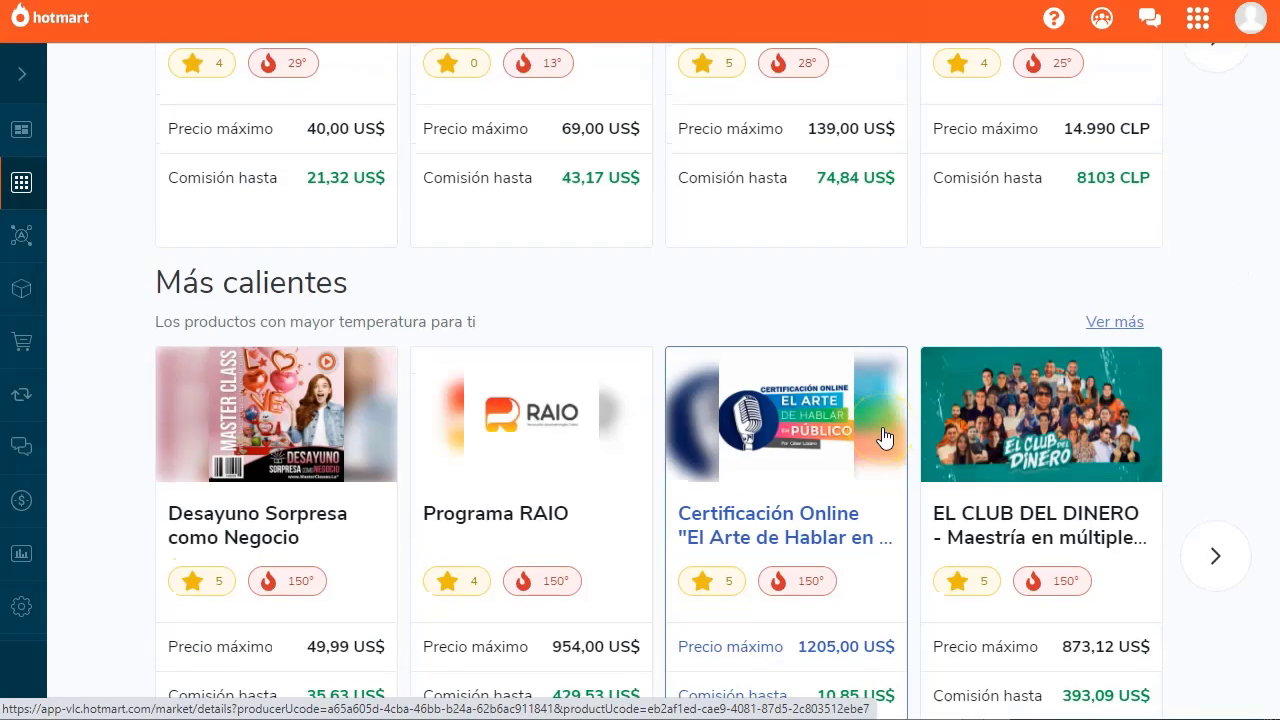
scroll(885, 437, "up", 3)
scroll(885, 437, "up", 3)
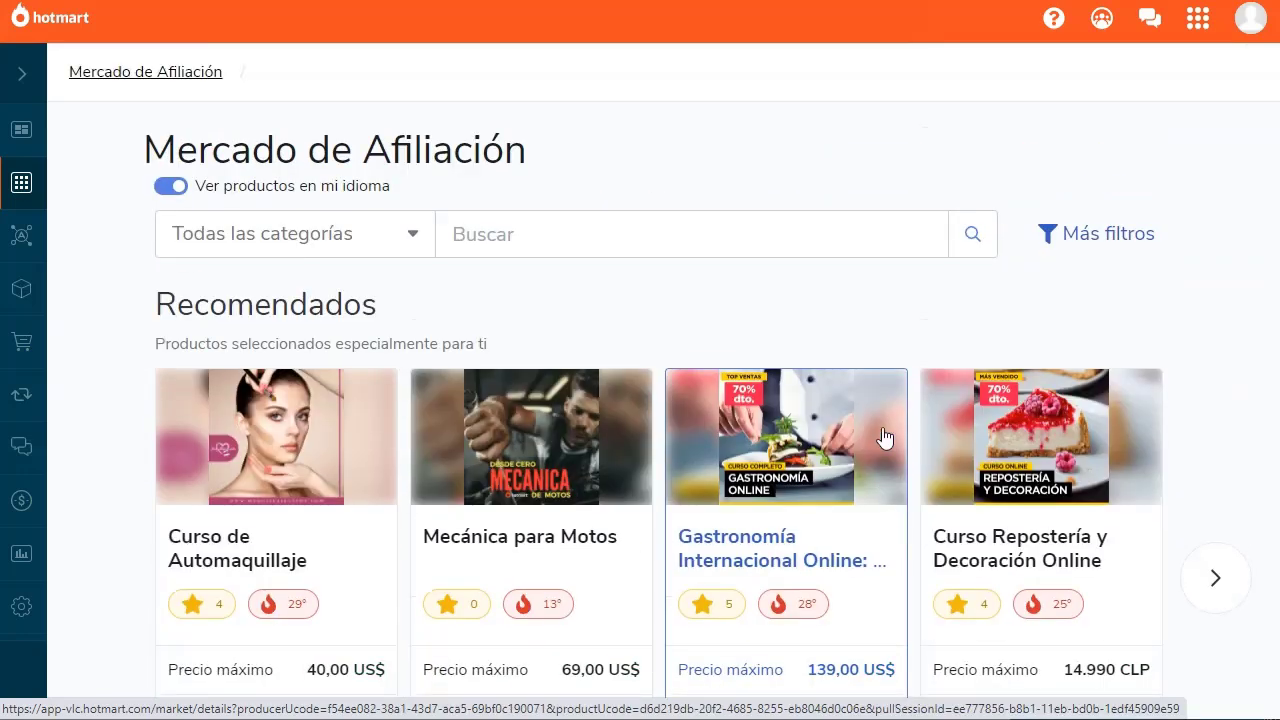
scroll(885, 437, "down", 3)
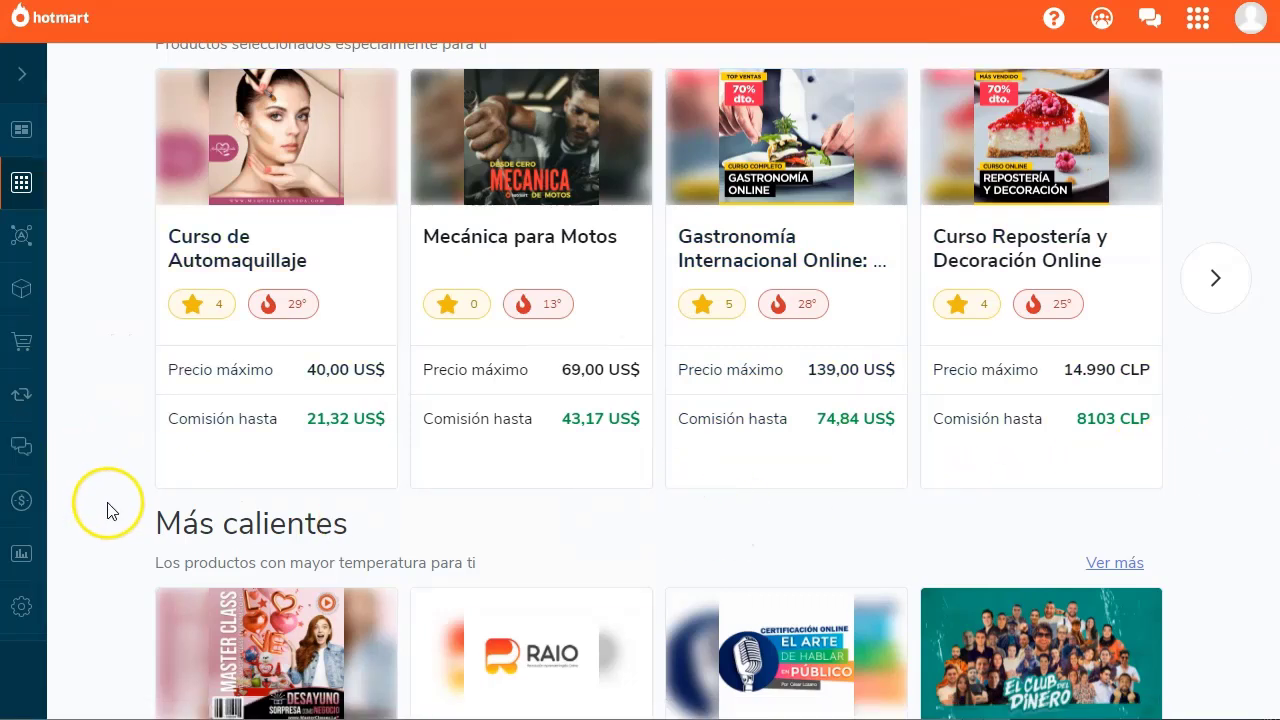
scroll(626, 450, "up", 3)
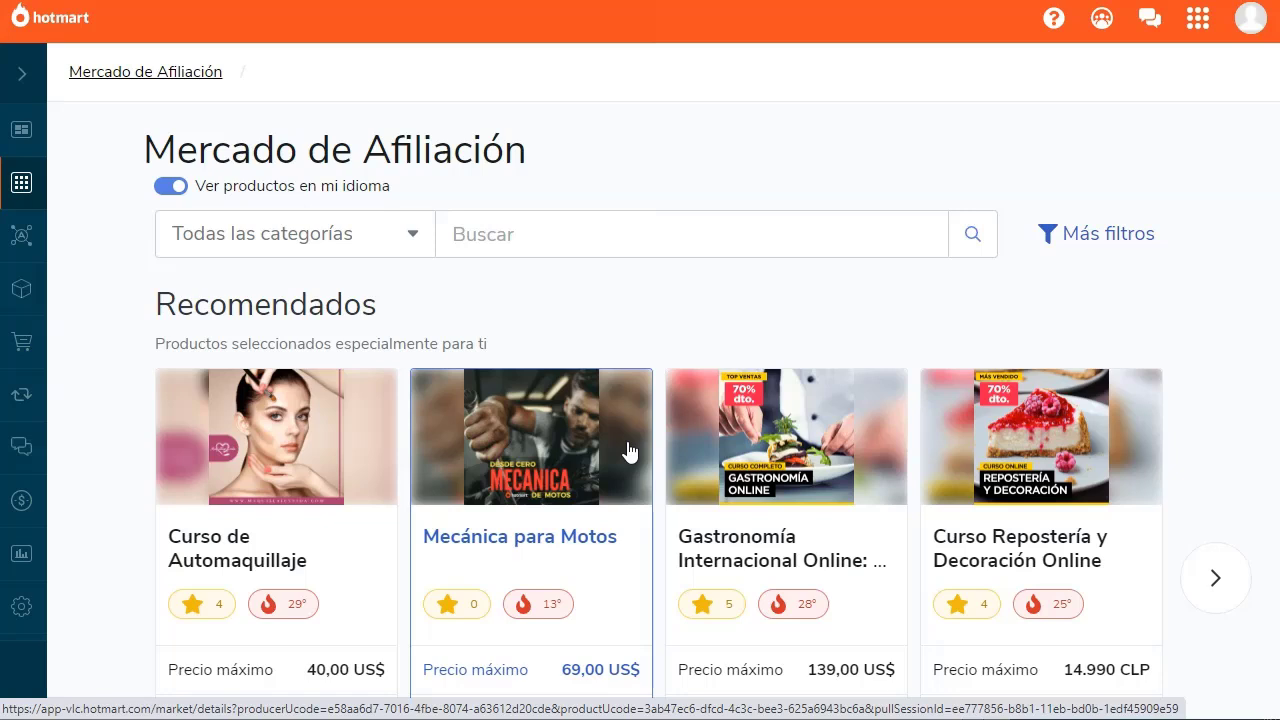
left_click(1184, 312)
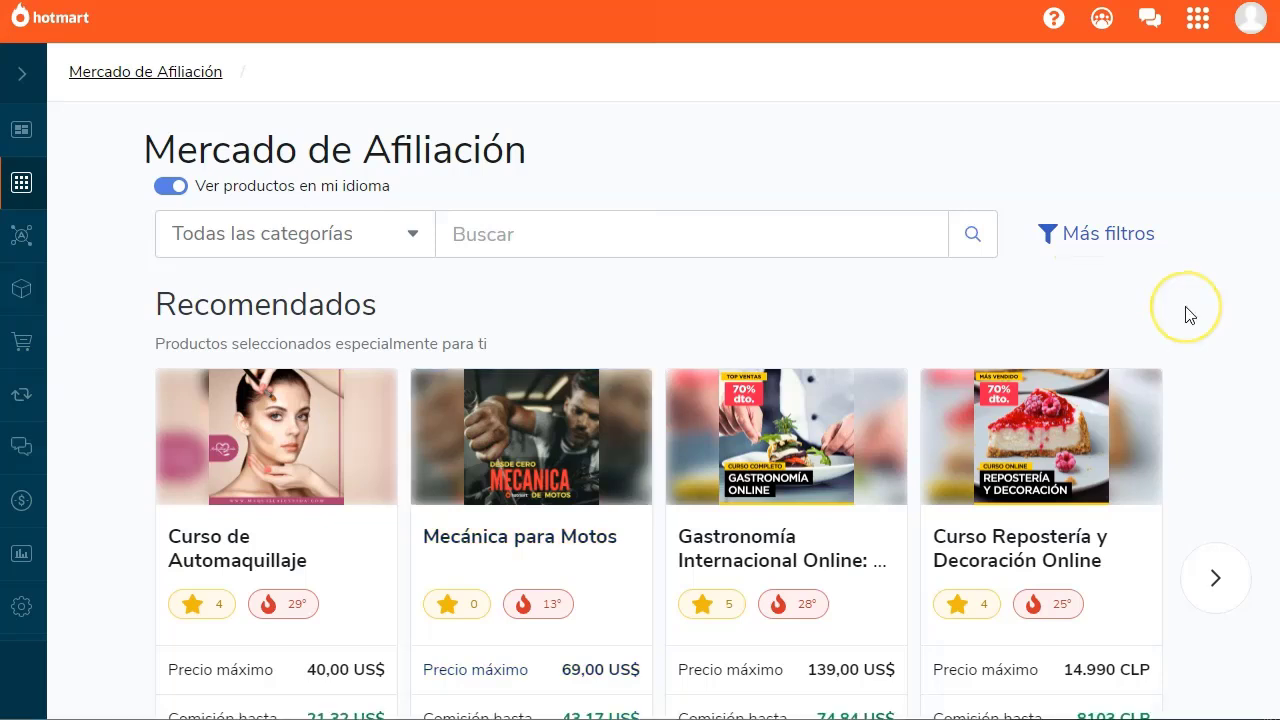